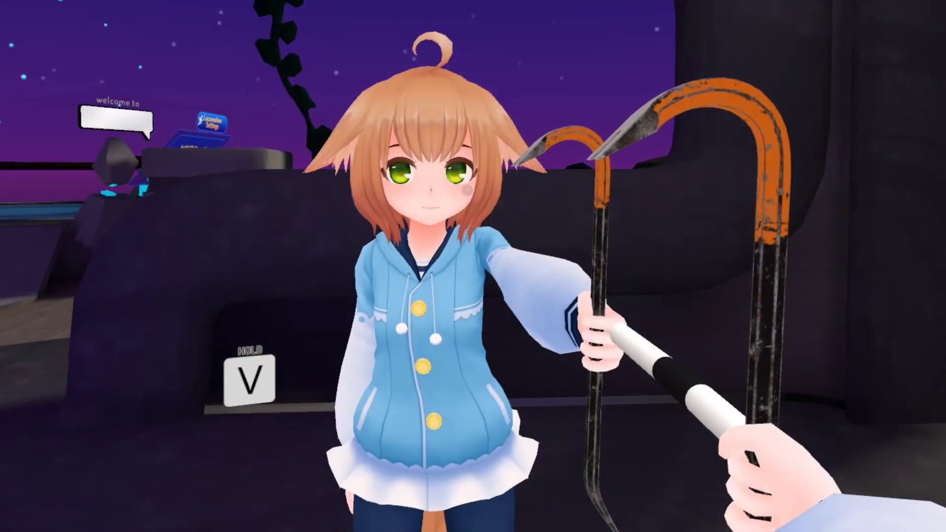
key("r")
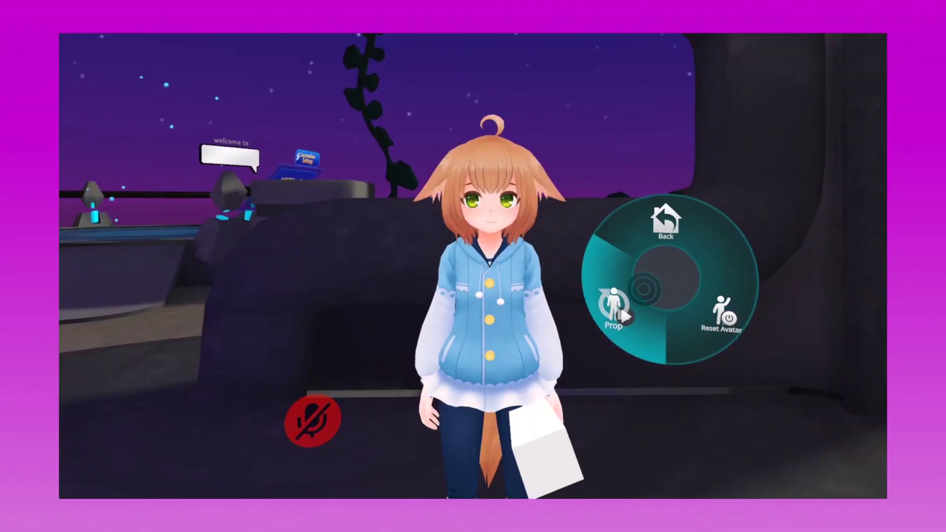
key("r")
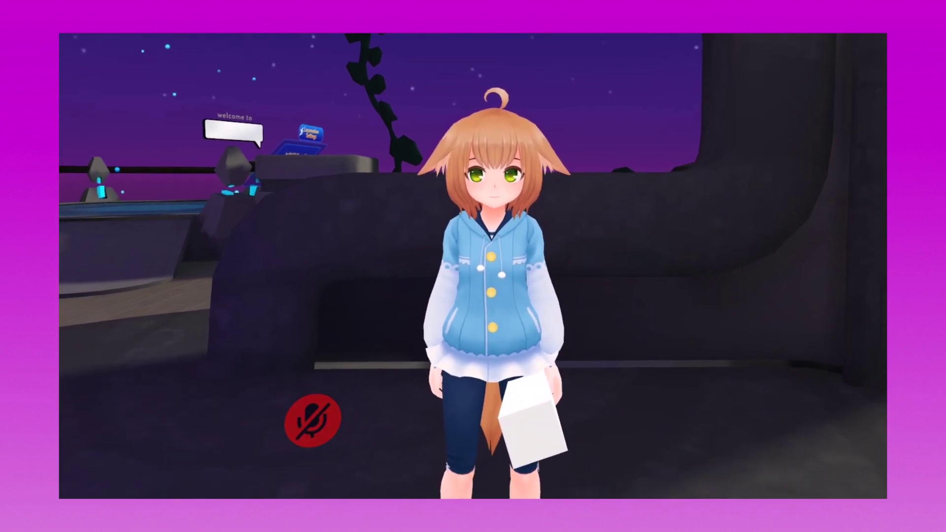
key("s")
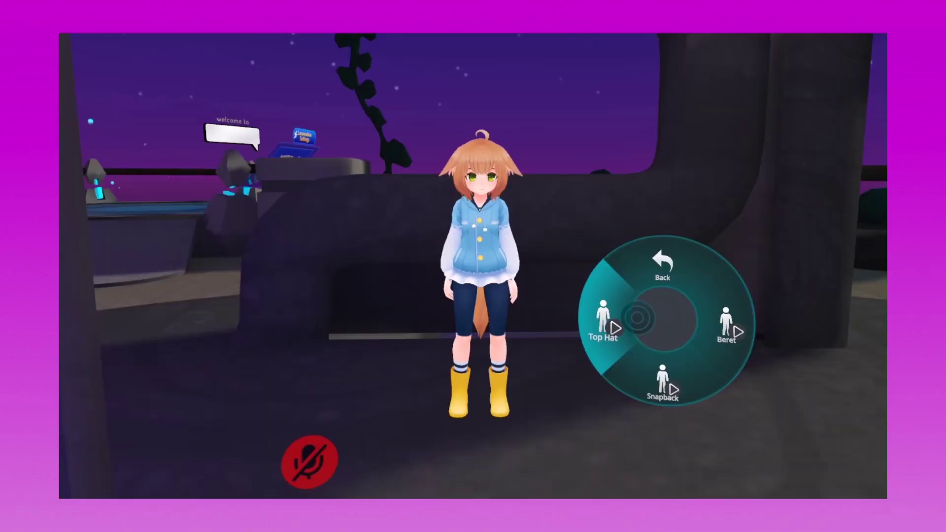
left_click(637, 317)
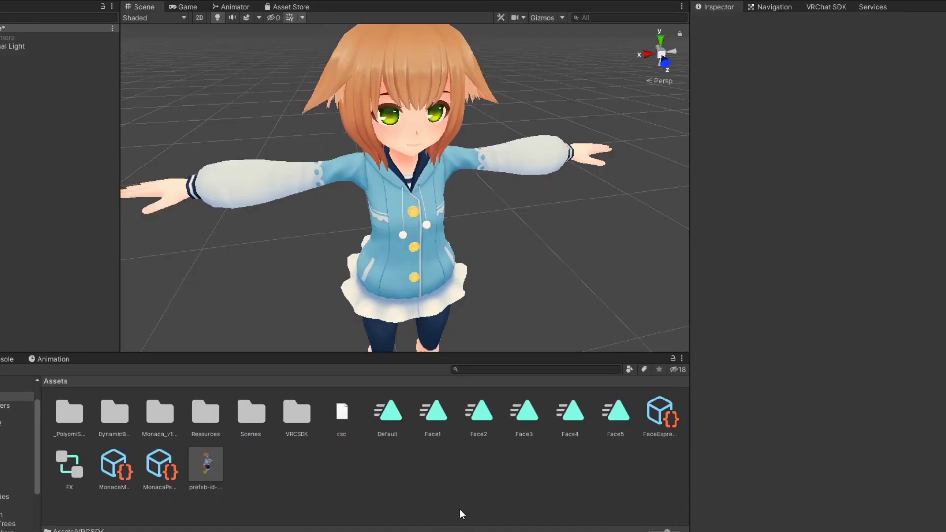
Duplicate the vrc_AvatarV3HandsLayer2 controller in VRCSDK/Examples3/Animation/Controllers.
double_click(298, 423)
double_click(114, 415)
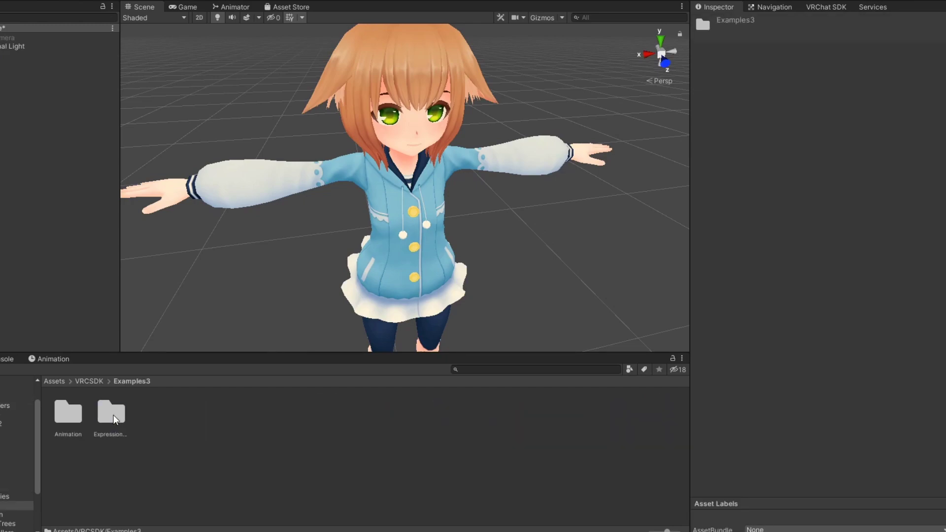
double_click(77, 413)
double_click(110, 414)
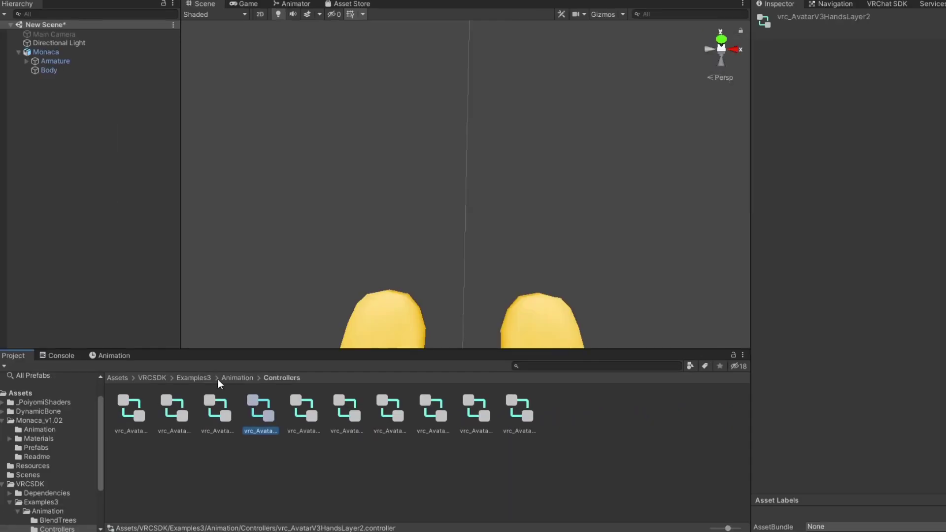
key("ctrl+d")
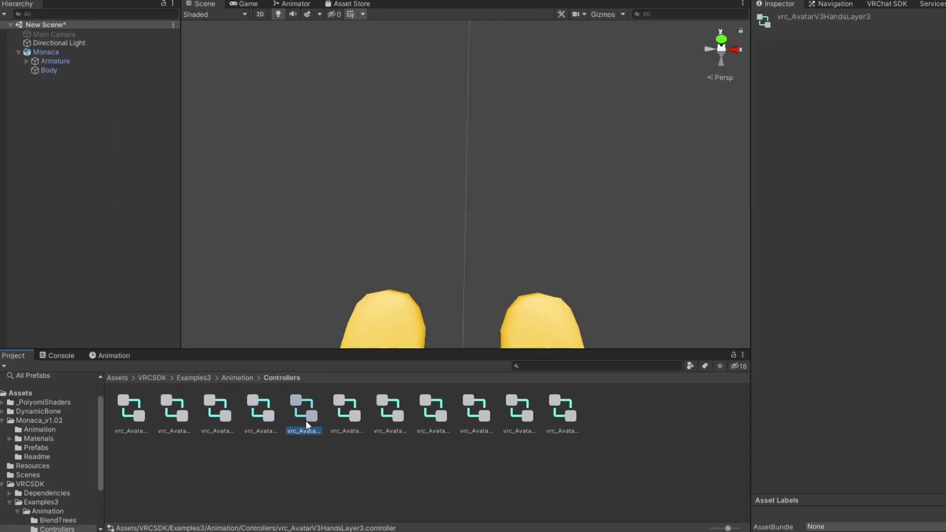
Move the duplicated hands-layer controller into the root Assets folder and rename it Gesture.
scroll(30, 407, "up", 1)
left_click_drag(30, 407, 30, 407)
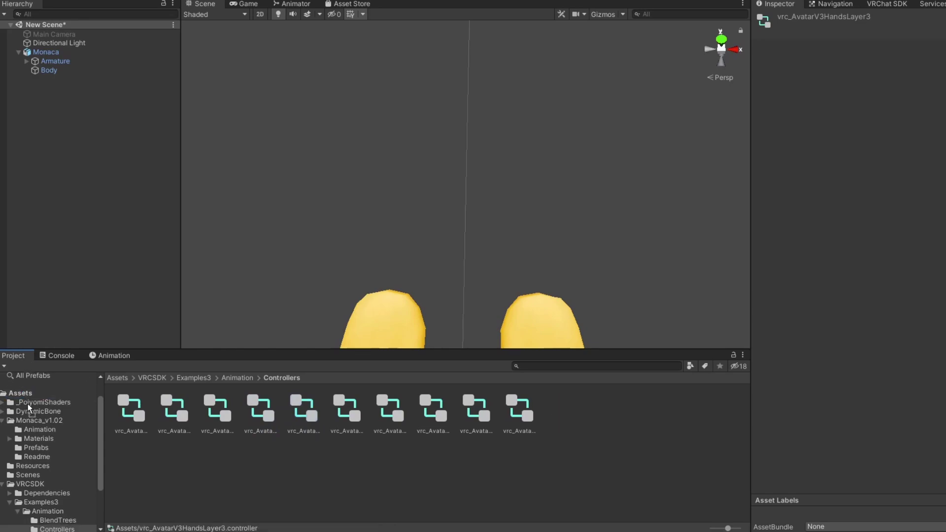
left_click(32, 393)
left_click(327, 483)
type("G")
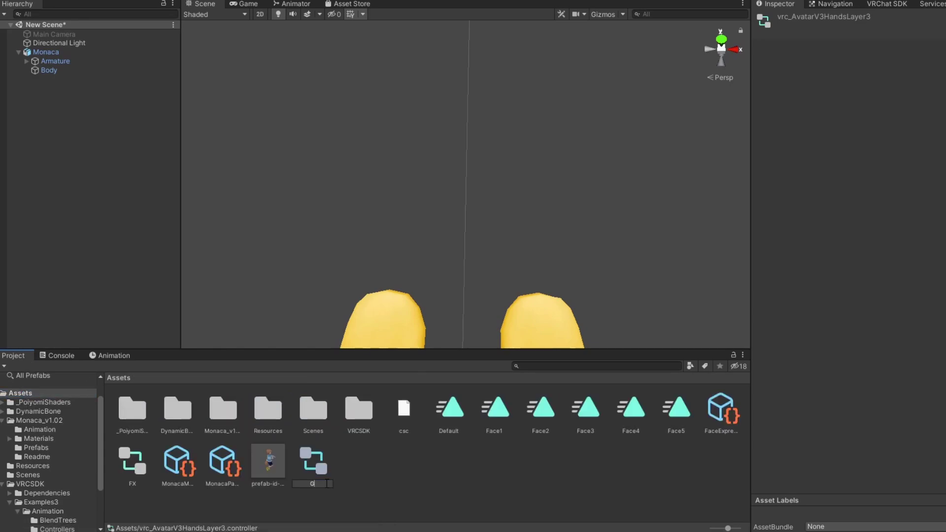
type("esture")
key("Return")
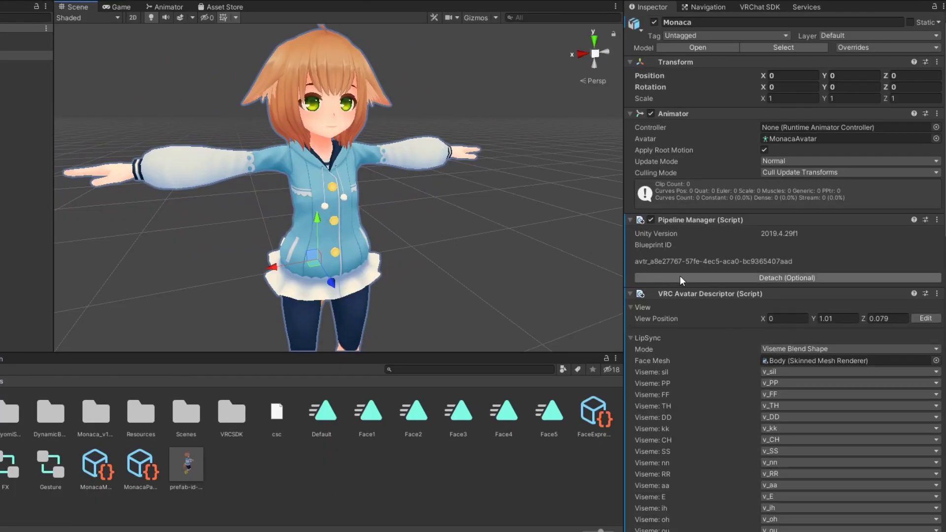
Replace the default Gesture playable layer in Monaca's VRC Avatar Descriptor with the Gesture controller.
scroll(681, 286, "down", 15)
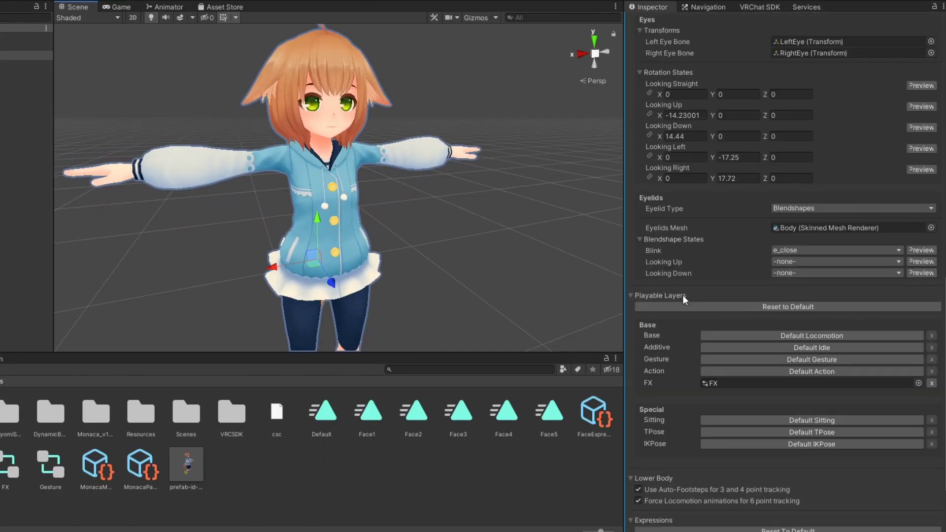
left_click(737, 358)
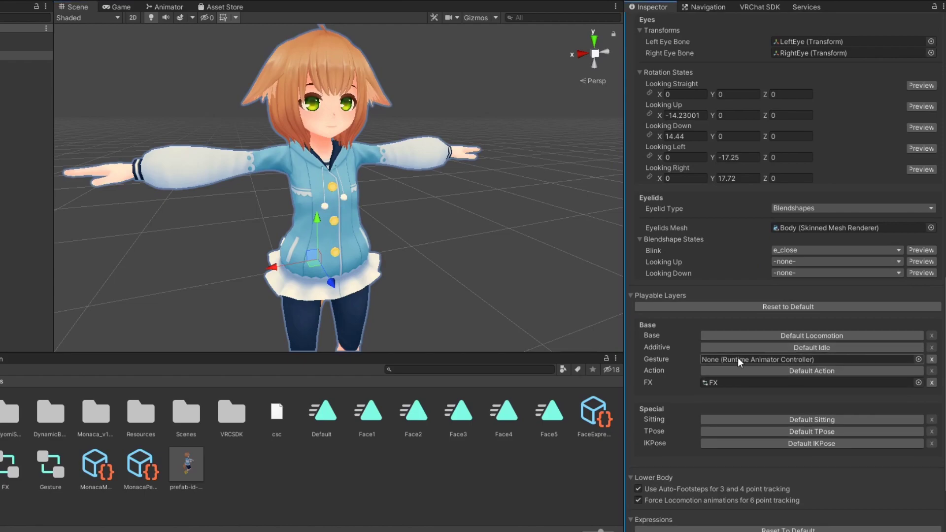
left_click(54, 470)
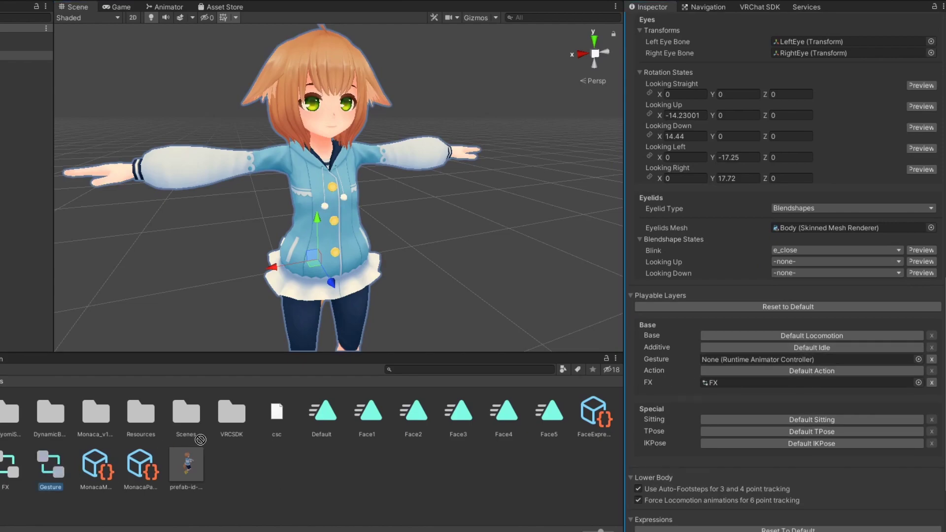
left_click_drag(201, 439, 749, 356)
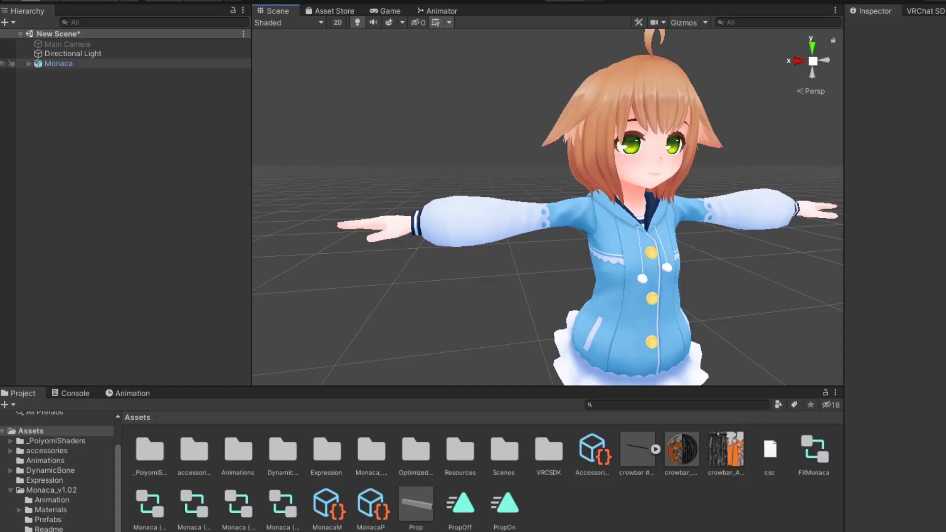
Duplicate the Monaca avatar in the scene and create an animation clip named PropGrip for the copy.
left_click(58, 64)
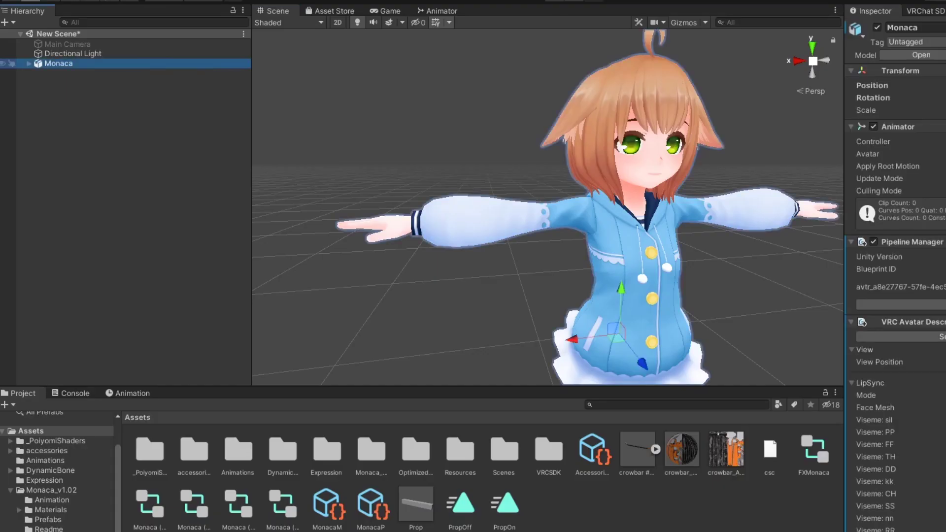
key("ctrl+d")
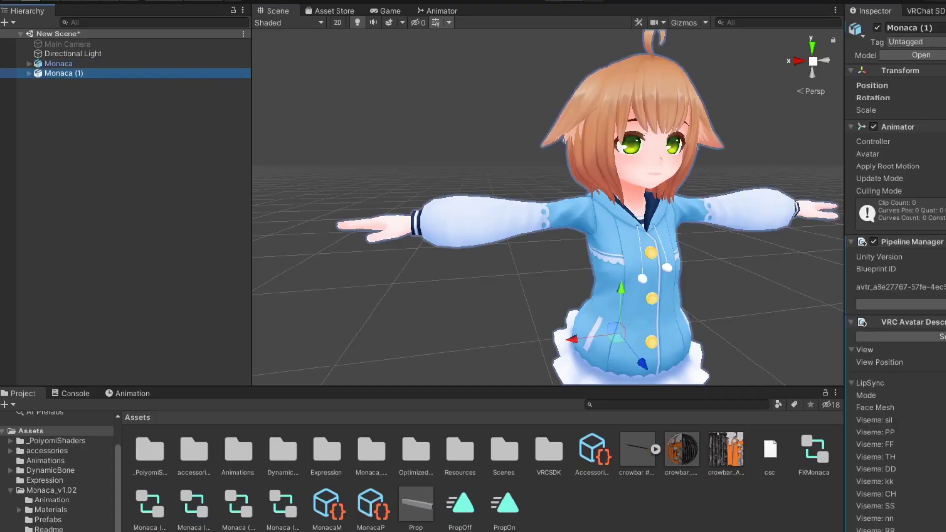
key("ctrl+6")
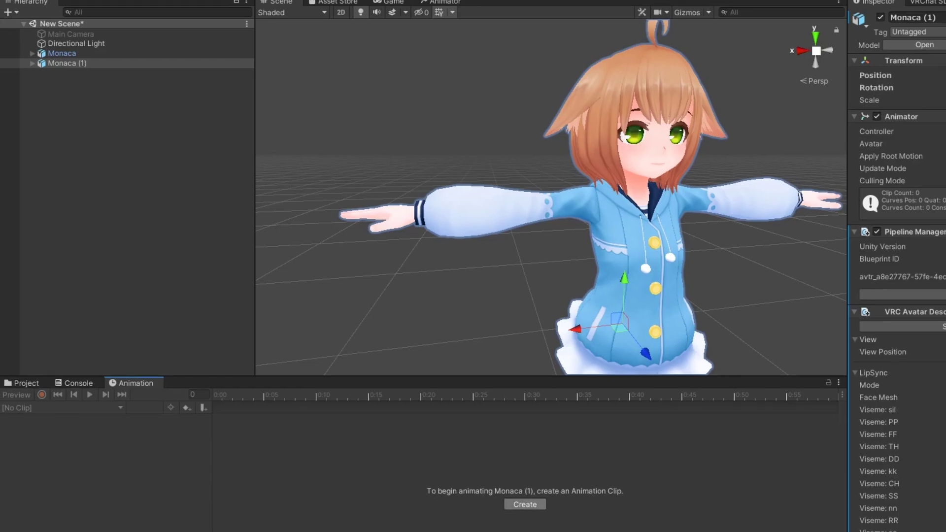
left_click(522, 514)
type("P")
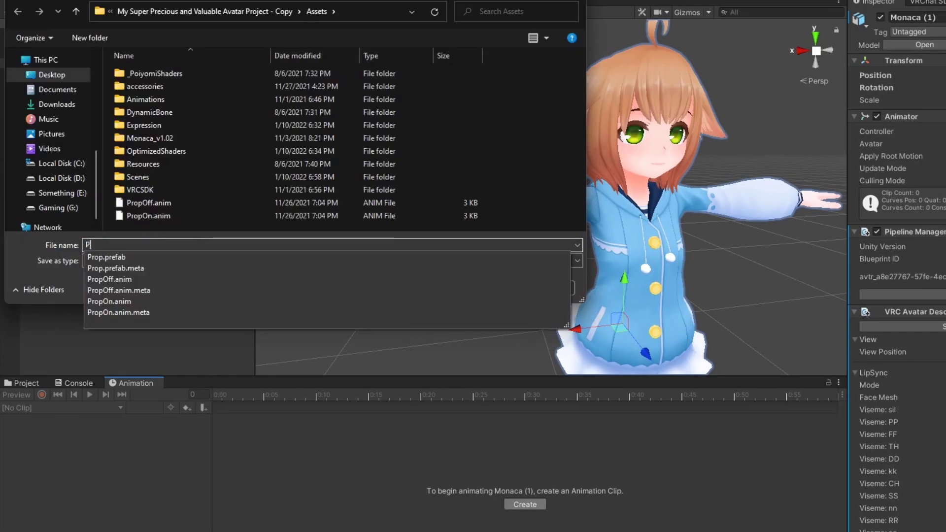
type("ropGrip")
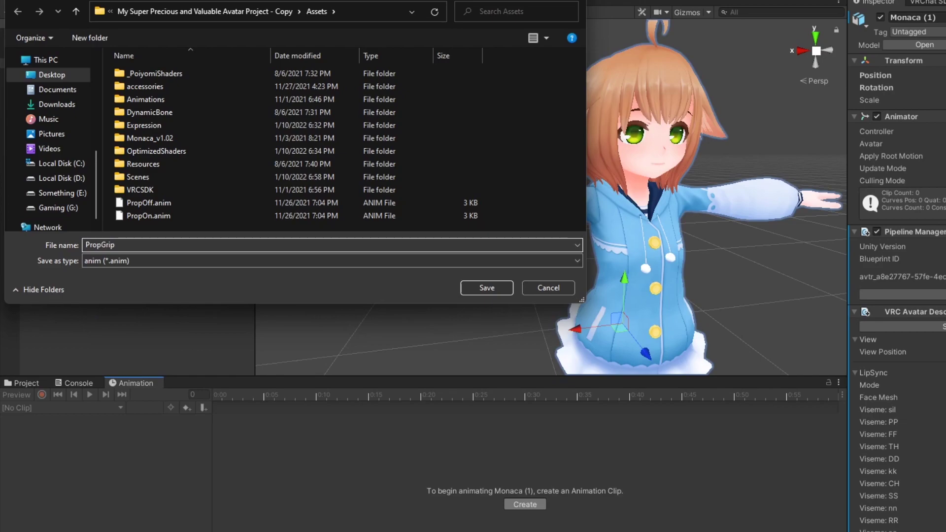
key("Return")
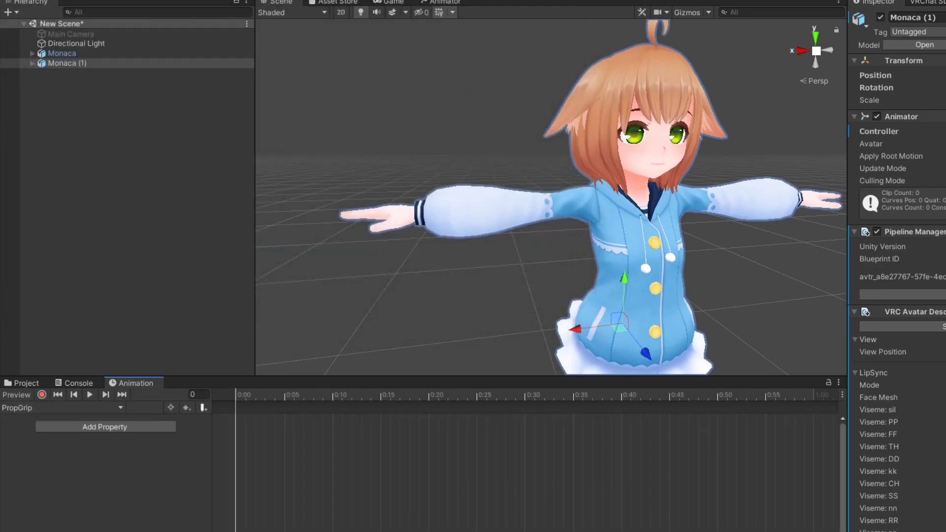
Enable the Prop object under Hand_R in the duplicated avatar's armature.
left_click(32, 63)
left_click(41, 73)
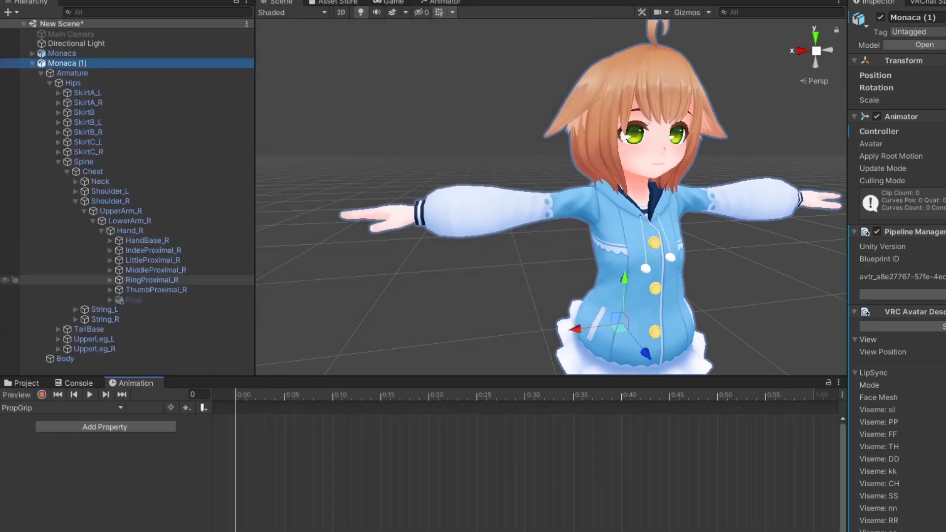
left_click(132, 300)
left_click(880, 18)
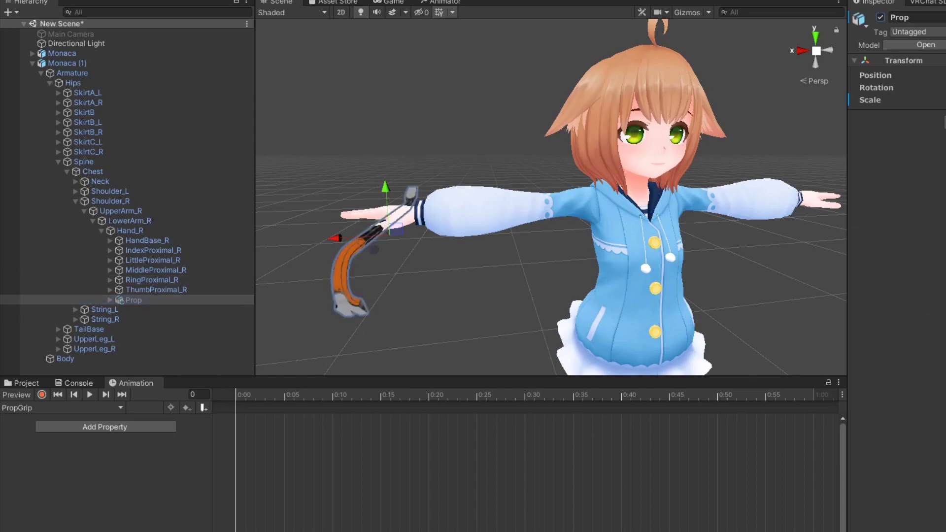
Start recording PropGrip and add the Animator's Right Hand Index 1, 2 and 3 Stretched and Index Spread properties.
left_click(42, 394)
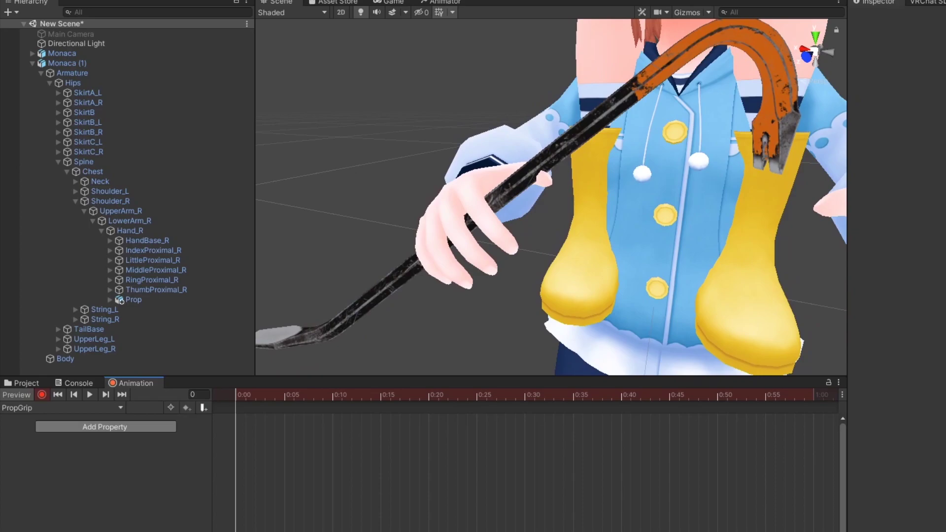
left_click(105, 427)
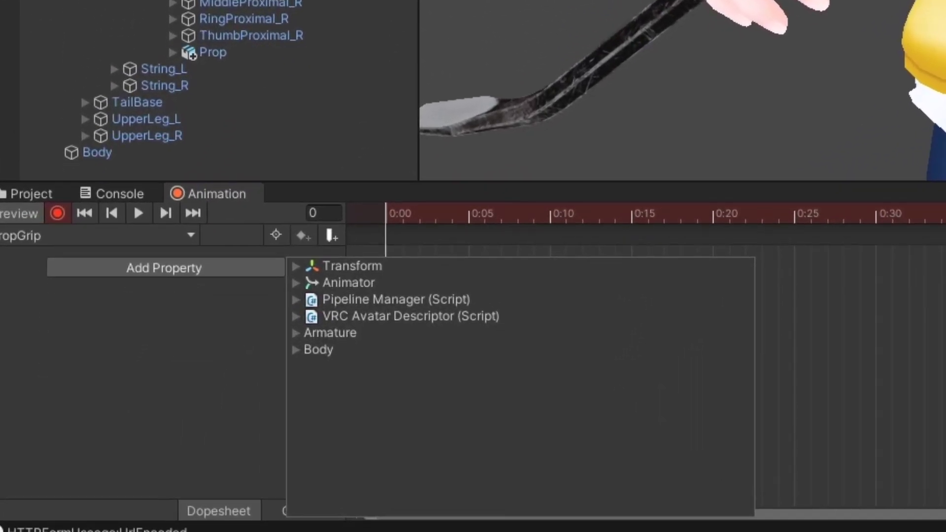
left_click(182, 436)
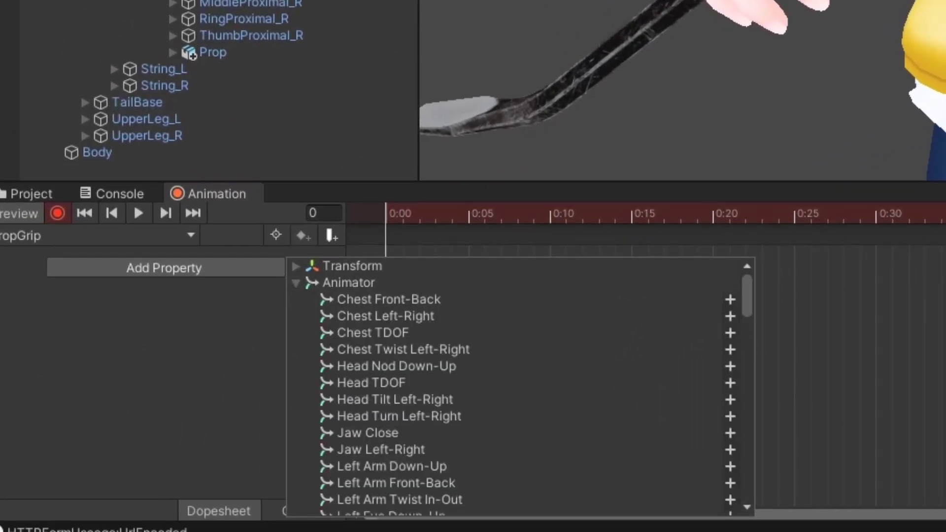
scroll(517, 387, "down", 20)
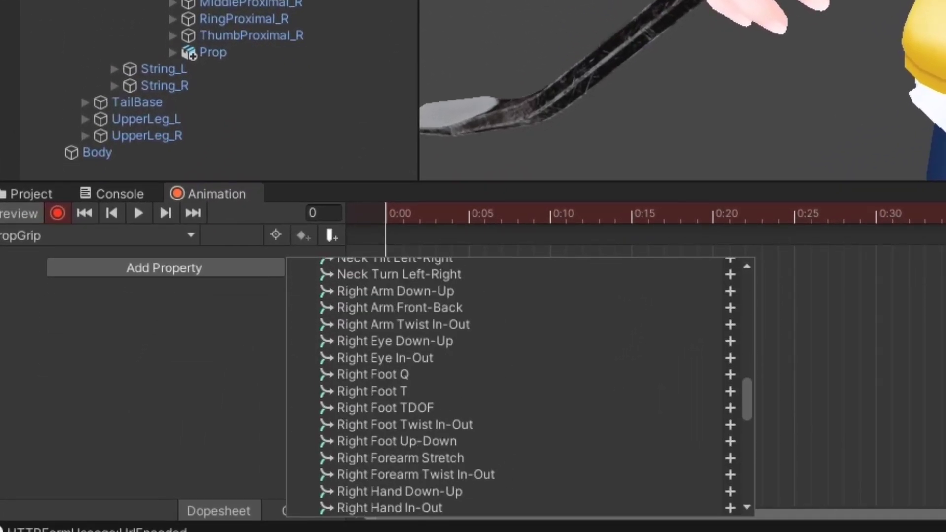
scroll(517, 387, "down", 6)
scroll(518, 387, "up", 4)
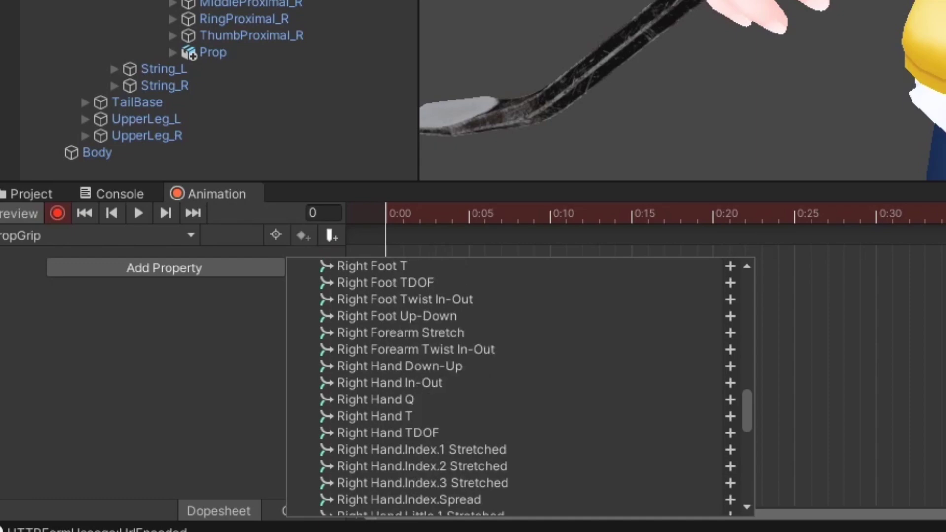
scroll(731, 302, "down", 3)
left_click(730, 302)
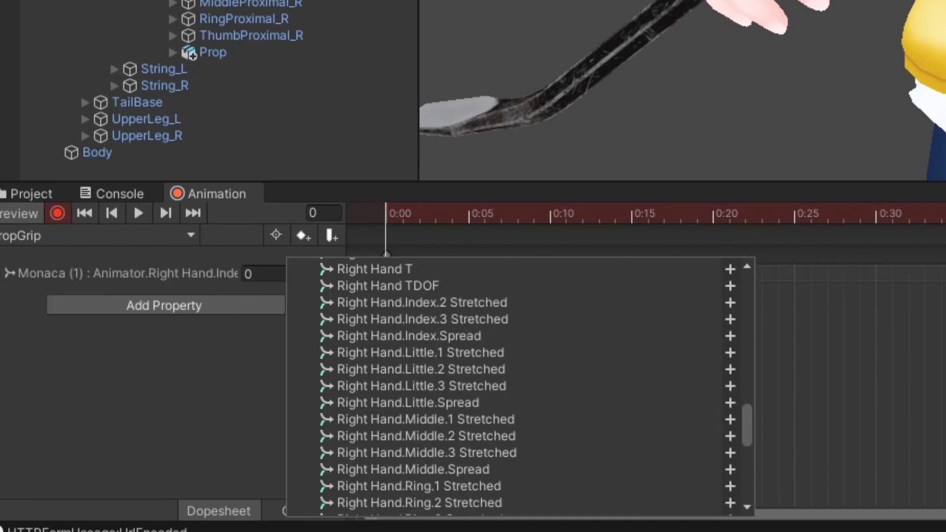
left_click(730, 302)
left_click(731, 302)
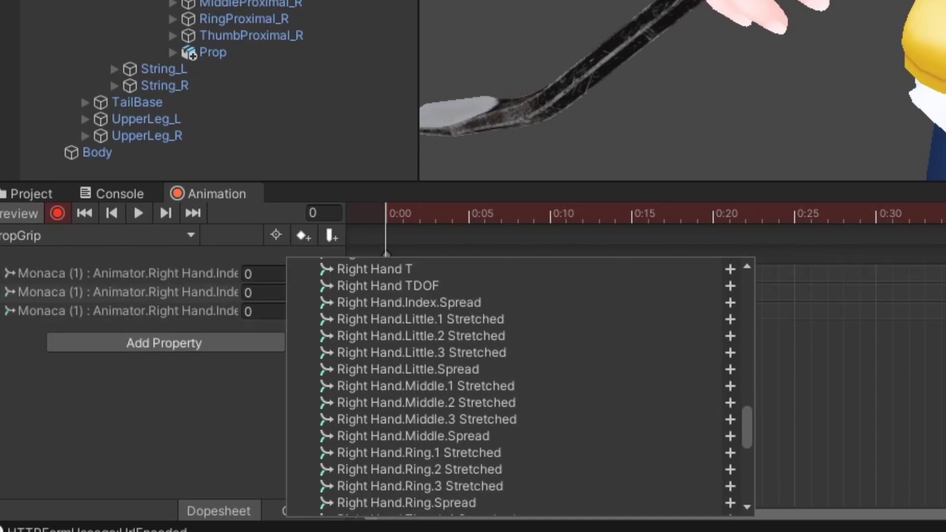
left_click(730, 303)
Add the Right Hand Little, Middle, Ring and Thumb Stretched and Spread properties, and delete all keyframes at 1:00.
left_click(730, 303)
left_click(730, 303)
left_click(730, 303)
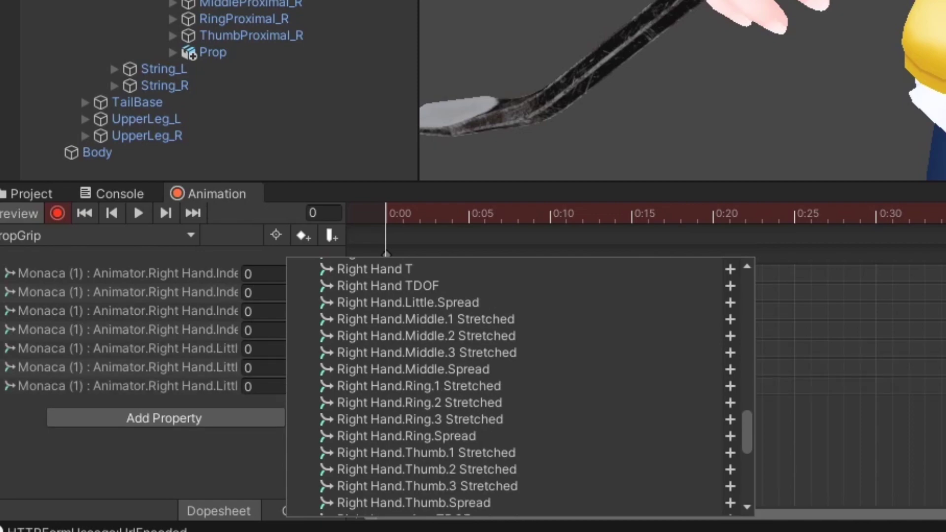
double_click(730, 303)
double_click(730, 303)
left_click(731, 302)
double_click(731, 303)
double_click(730, 302)
left_click(730, 303)
double_click(730, 302)
left_click(730, 303)
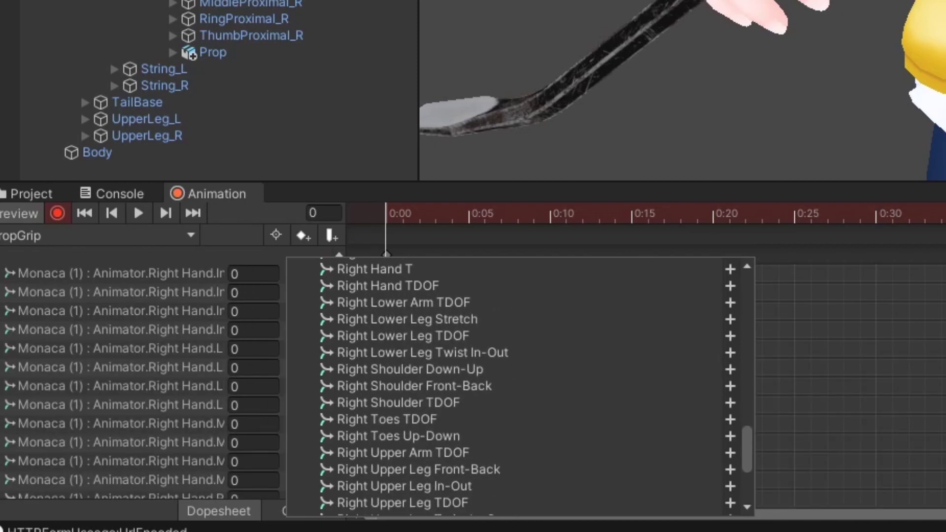
key("Escape")
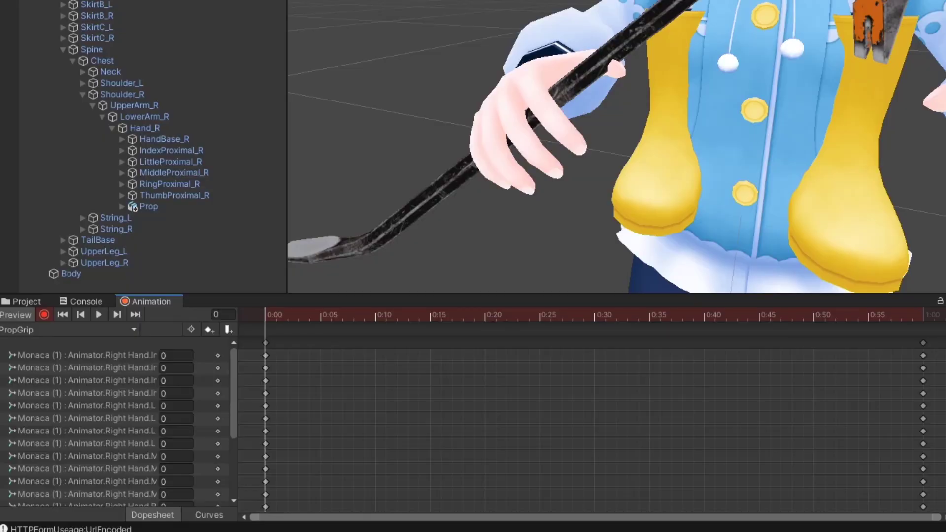
left_click(923, 343)
key("Delete")
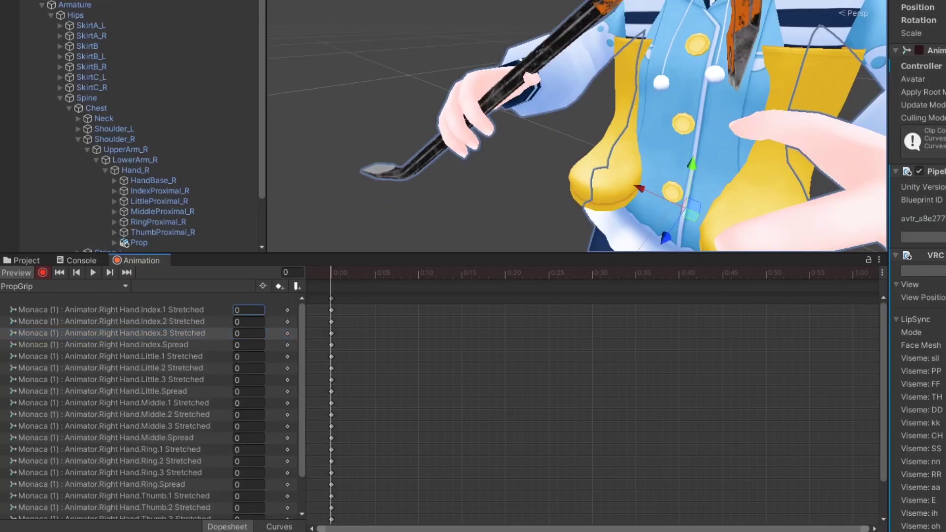
Curl the right-hand fingers around the crowbar using the Stretched values, such as Little.1 at -1.03, Middle.1 at -1.46 and Ring.1 at -1.34.
mouse_move(228, 309)
left_mouse_down()
mouse_move(238, 309)
mouse_move(187, 309)
mouse_move(217, 321)
left_mouse_up()
left_click_drag(228, 309, 232, 309)
left_click_drag(542, 123, 591, 98, "alt")
left_click_drag(229, 333, 231, 356)
left_click_drag(492, 147, 616, 148, "alt")
scroll(542, 148, "down", 2)
mouse_move(231, 356)
left_mouse_down()
mouse_move(212, 356)
mouse_move(246, 356)
left_mouse_up()
left_click_drag(249, 368, 241, 403)
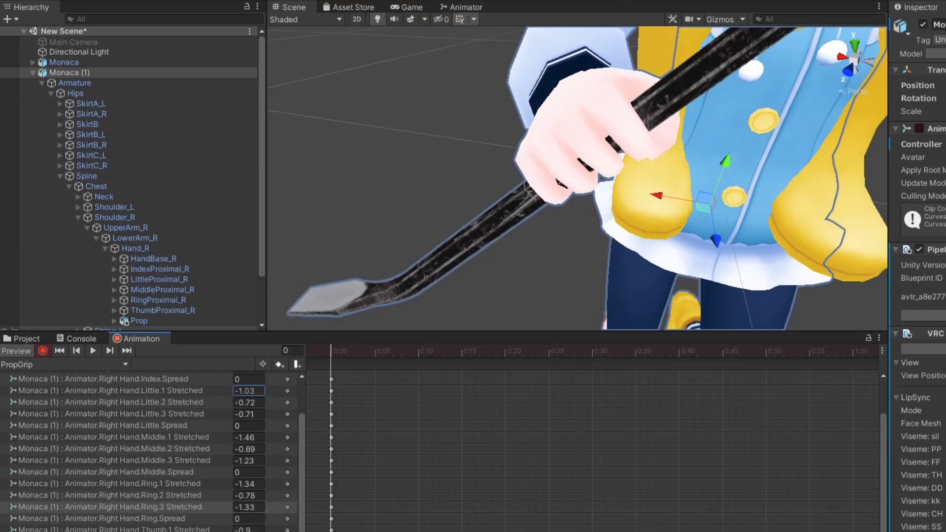
scroll(576, 177, "down", 2)
left_click_drag(493, 147, 650, 175, "alt")
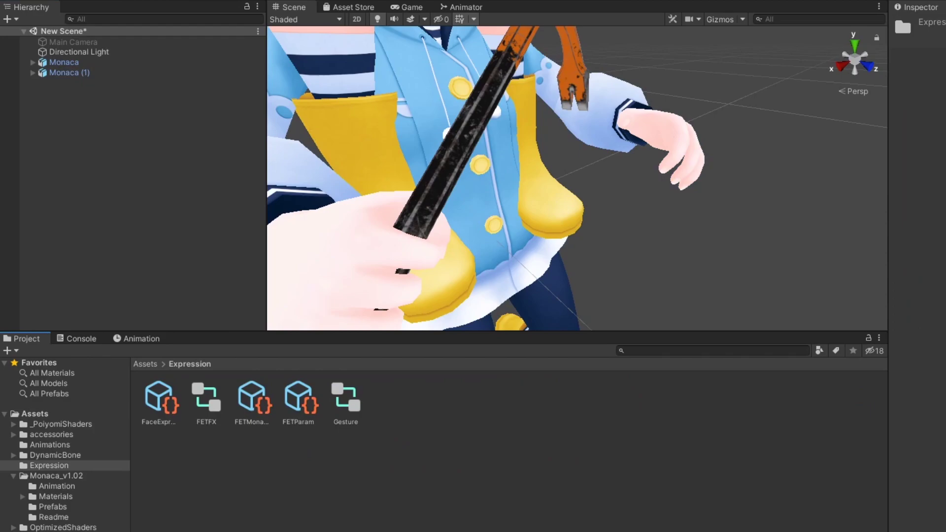
Open the Gesture animator controller from the Expression folder and add a Bool parameter named Prop.
double_click(345, 401)
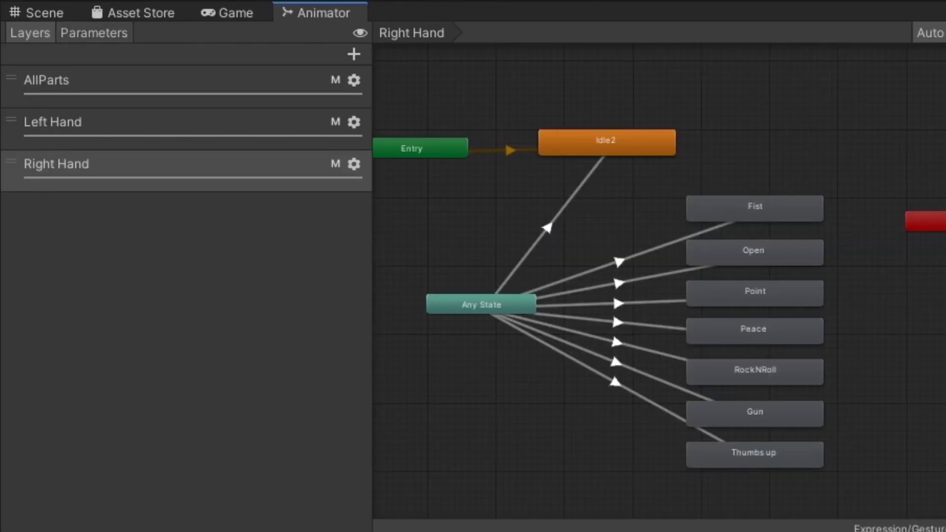
left_click(324, 19)
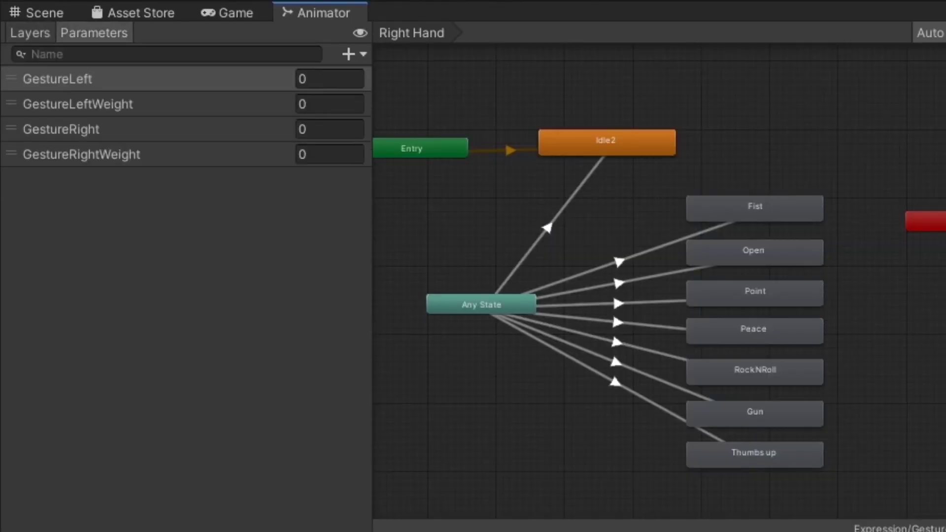
left_click(354, 54)
left_click(362, 126)
type("P")
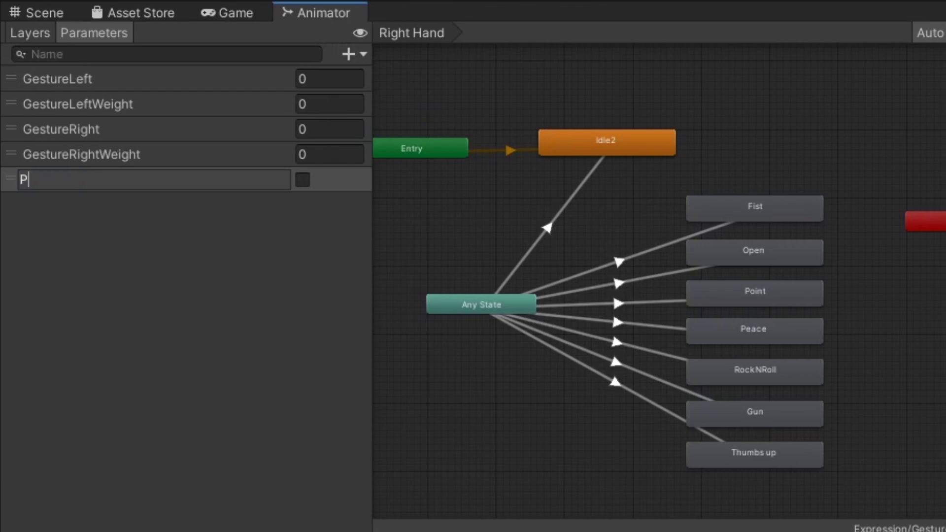
type("rop")
key("Return")
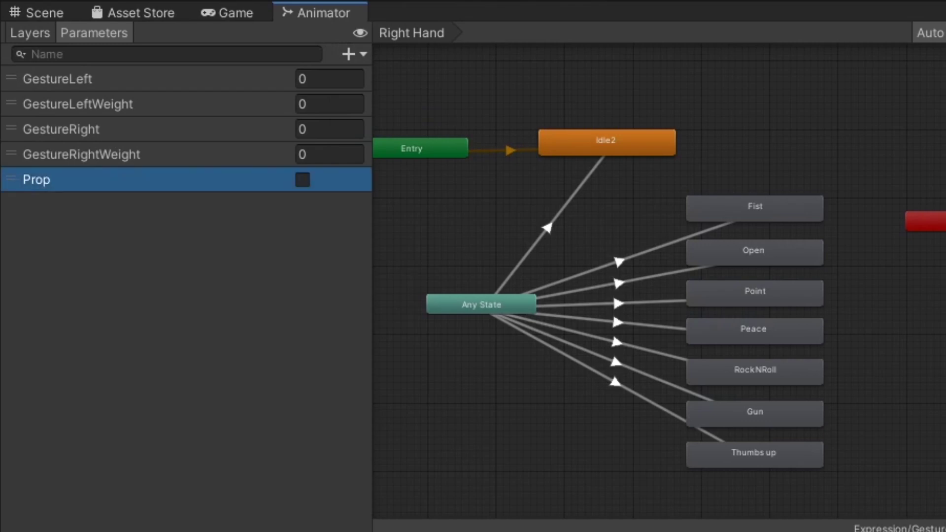
Add a layer named Prop Grip to the Gesture controller and set its weight to 1.
left_click(30, 32)
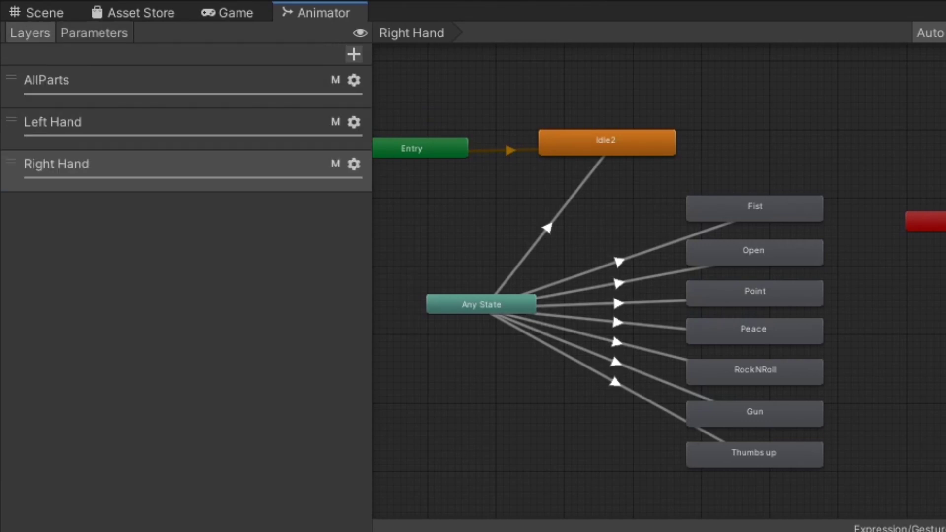
left_click(354, 54)
type("Prop Grip")
key("Return")
left_click(353, 205)
left_click_drag(490, 207, 595, 206)
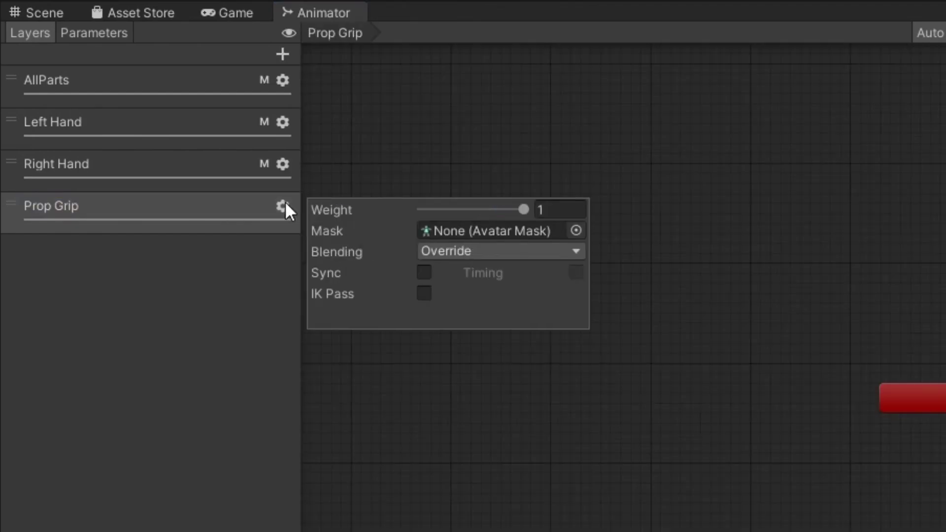
Assign the vrc_Hand Right avatar mask to the Prop Grip layer.
left_click(575, 232)
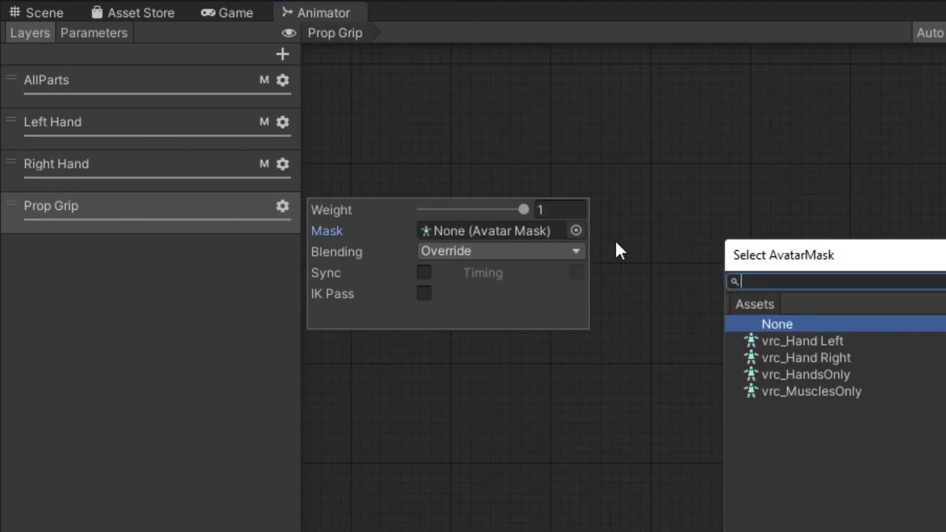
left_click(817, 356)
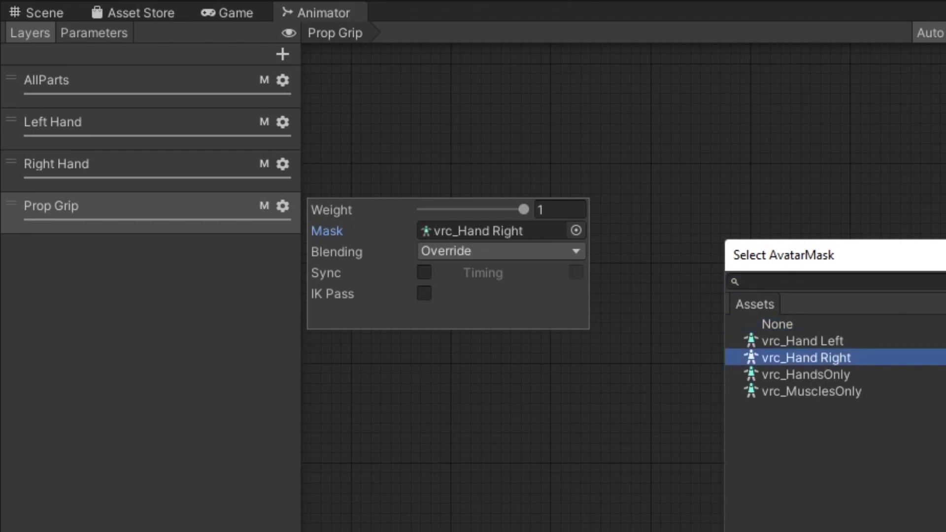
key("Return")
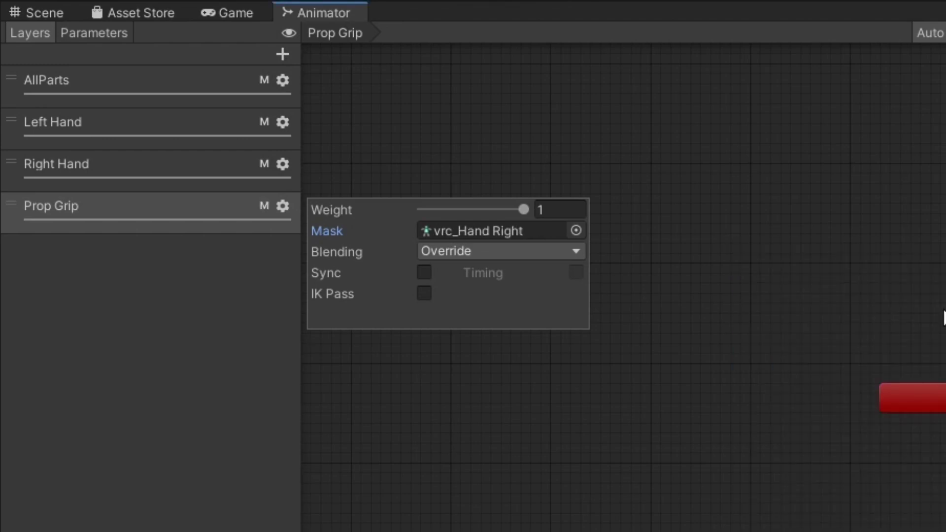
left_click(877, 331)
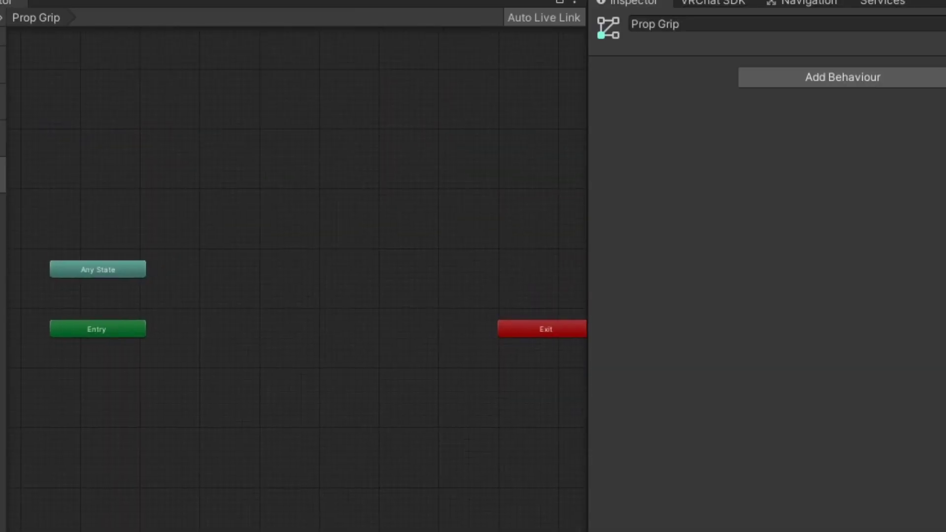
Create an empty state in the Prop Grip layer, place it beside Entry and name it Idle.
right_click(512, 364)
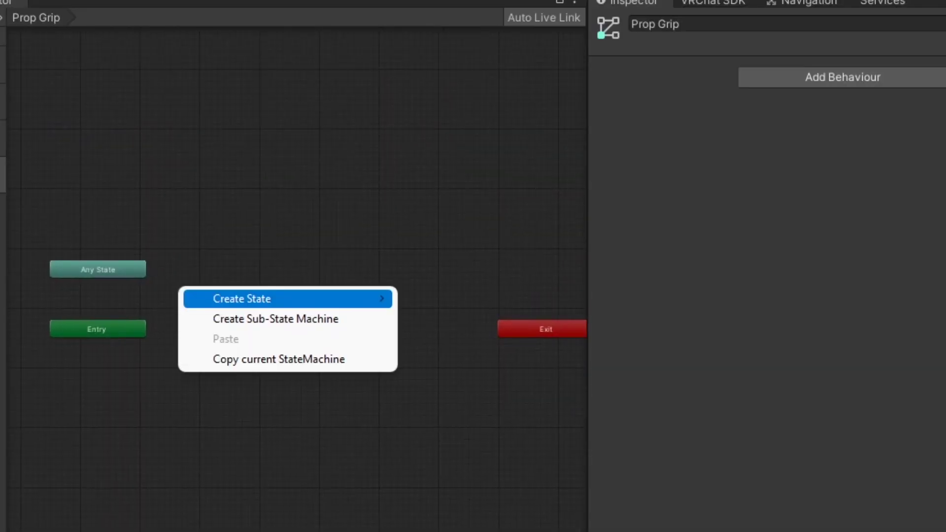
mouse_move(728, 377)
left_click(820, 377)
left_click_drag(236, 297, 234, 325)
left_click(658, 23)
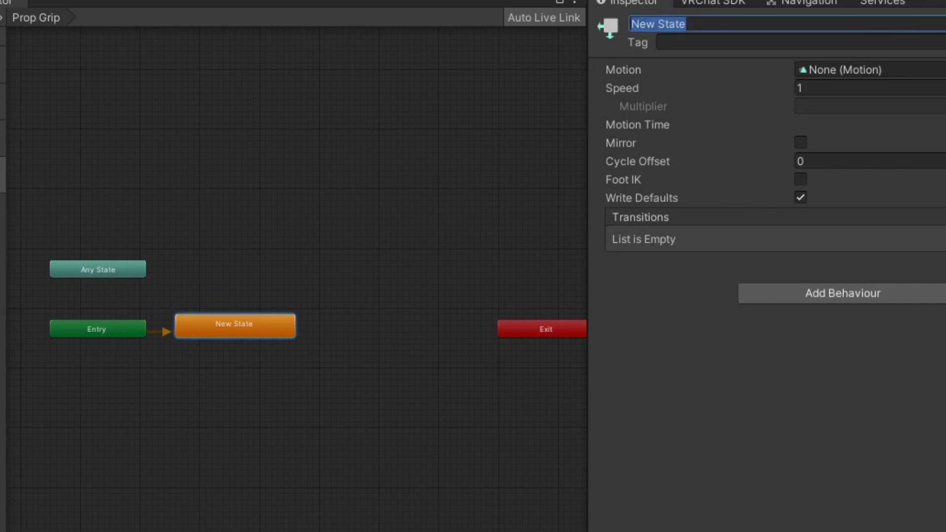
type("Idle")
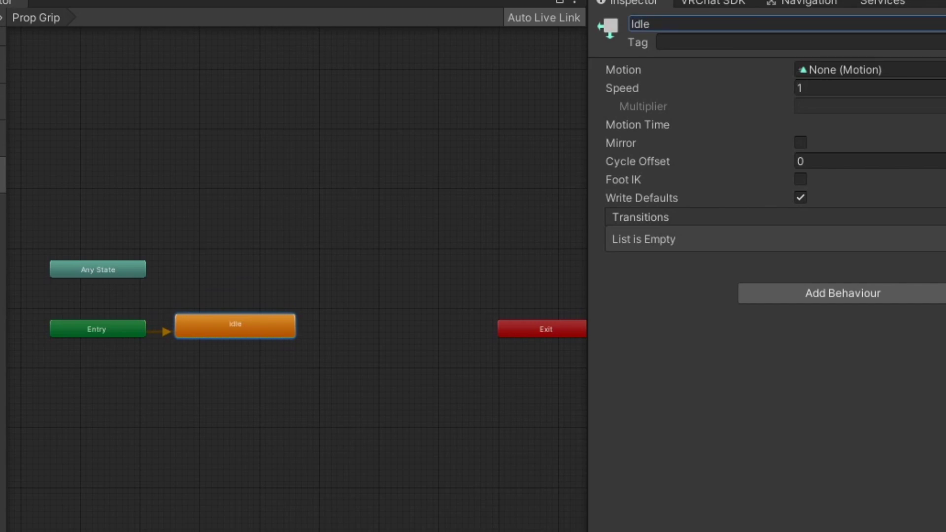
Add the PropGrip animation clip from the Assets folder as a state beside Idle.
scroll(346, 330, "up", 3)
left_click_drag(325, 476, 595, 166)
left_click(595, 179)
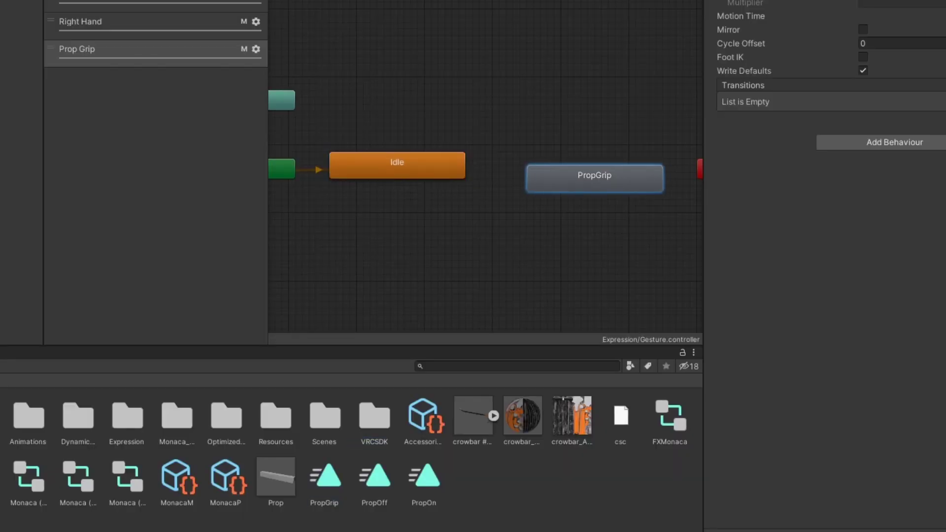
Make a transition from Idle to PropGrip with no exit time and a transition duration of 0.1 s.
right_click(433, 173)
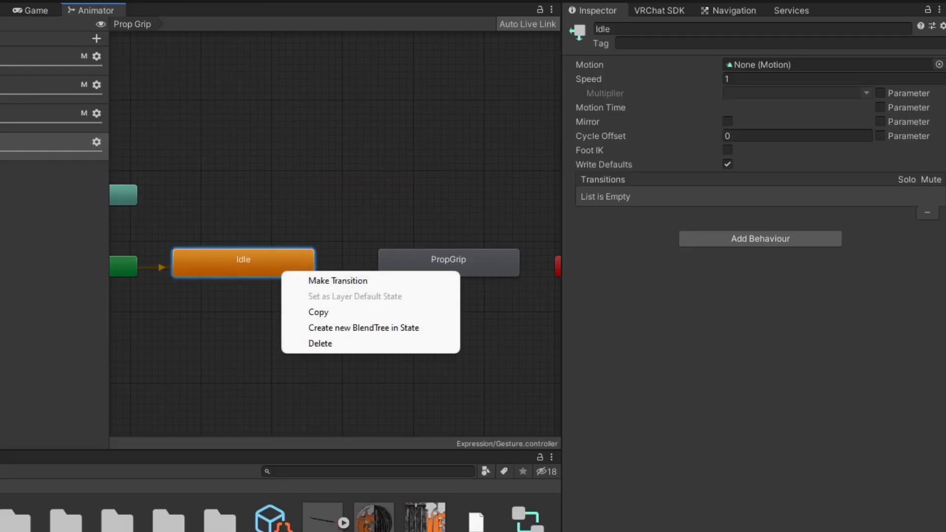
left_click(338, 280)
left_click(445, 261)
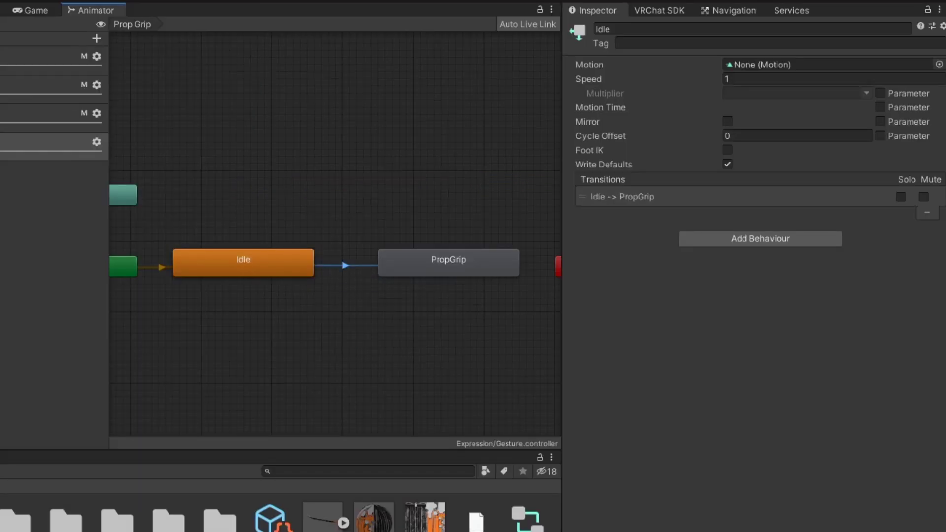
left_click(717, 163)
left_click(568, 177)
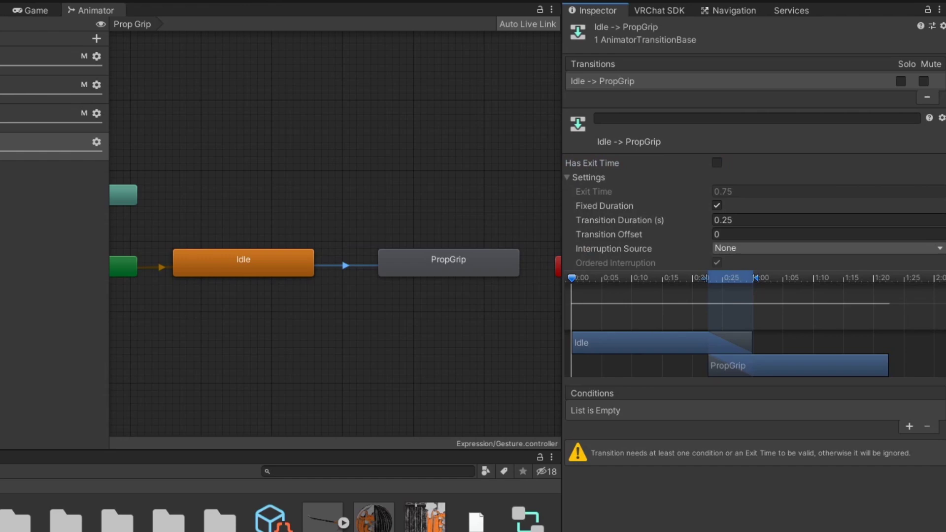
left_click(724, 220)
type(".1")
Add a Prop true condition to the Idle to PropGrip transition.
left_click(909, 427)
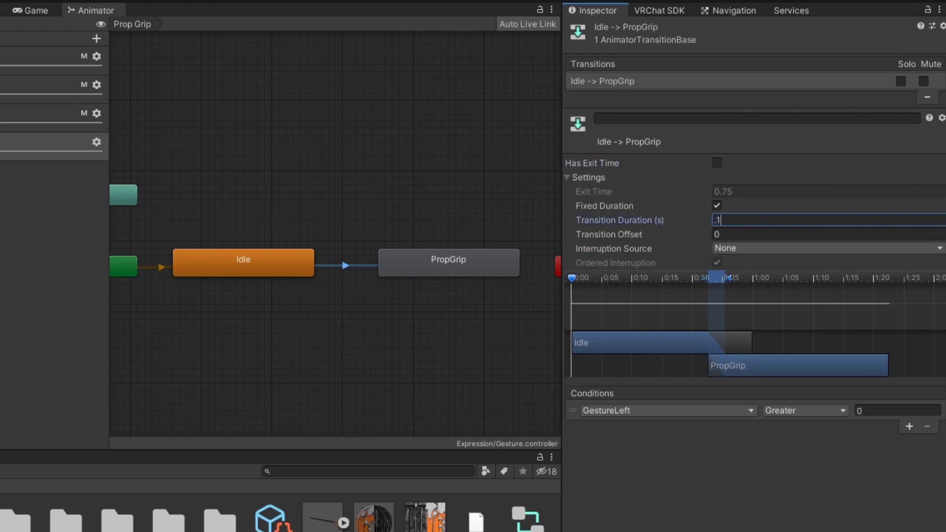
left_click(667, 410)
scroll(636, 471, "down", 1)
left_click(611, 479)
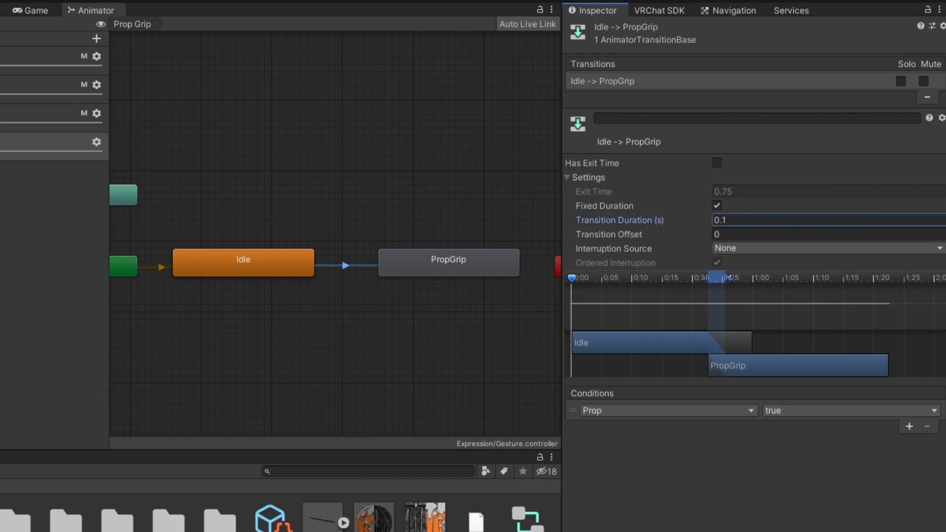
Make a transition from PropGrip back to Idle with no exit time and a transition duration of 0.1 s.
left_click(448, 261)
right_click(414, 261)
left_click(436, 267)
left_click(276, 262)
left_click(347, 260)
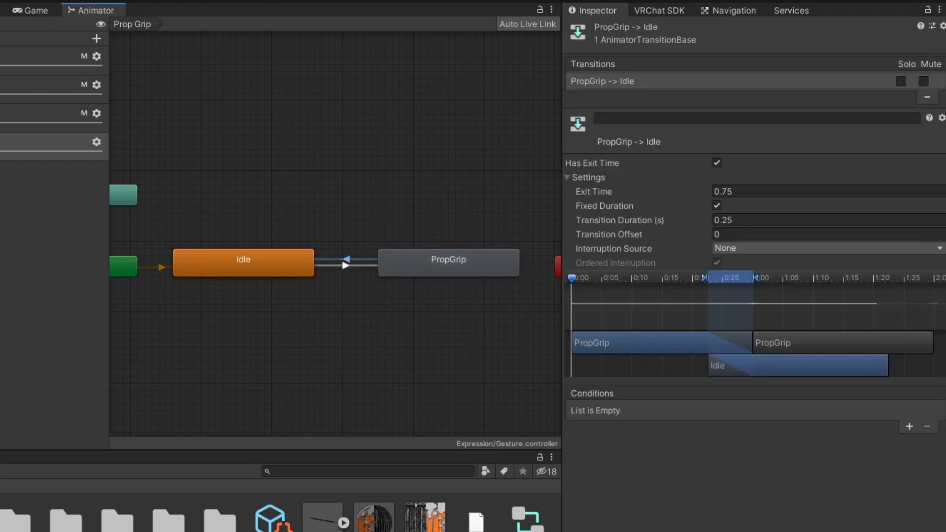
left_click(717, 163)
left_click(724, 220)
type("0")
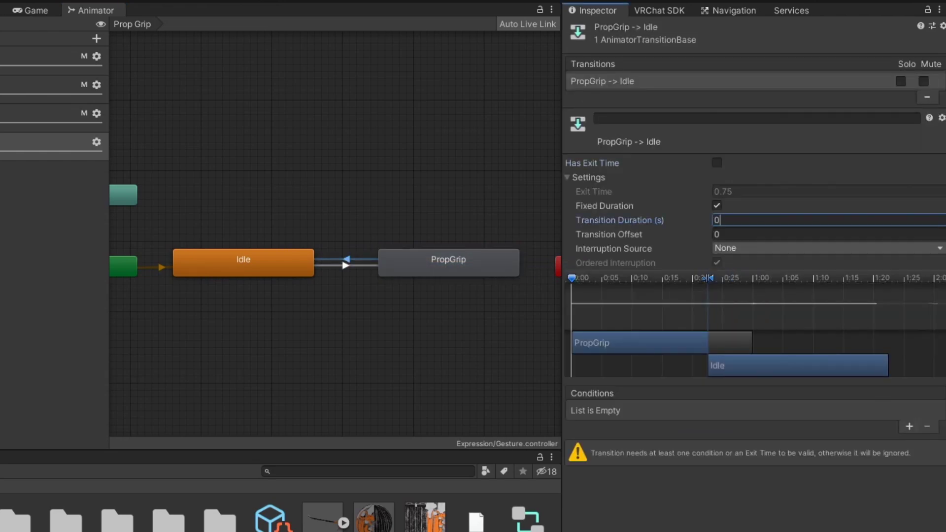
type(".1")
Add a Prop false condition to the PropGrip to Idle transition.
left_click(909, 426)
left_click(668, 410)
scroll(635, 470, "down", 1)
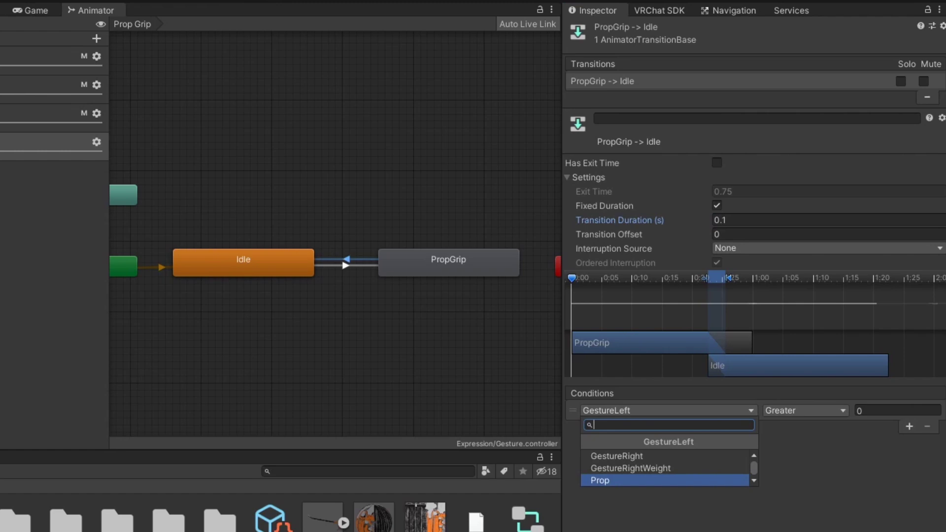
left_click(664, 481)
left_click(801, 411)
left_click(802, 441)
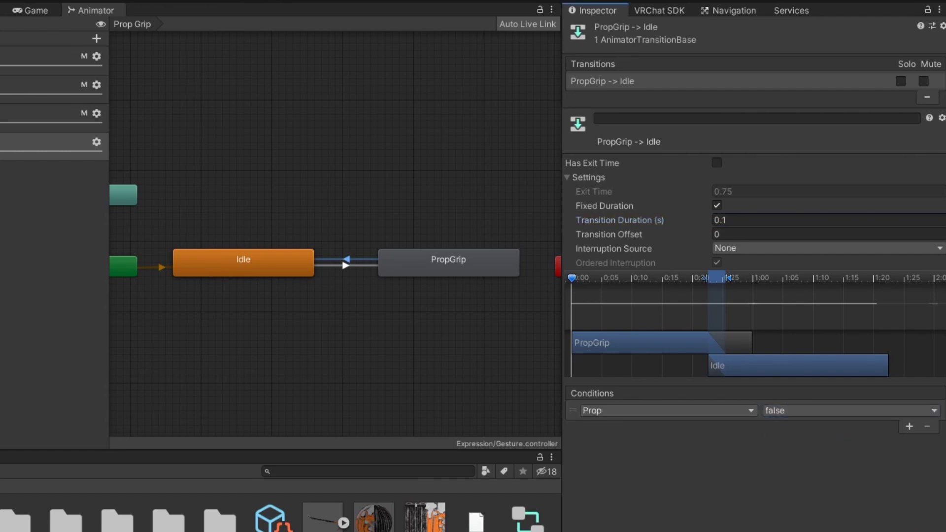
Add a VRCAnimatorTrackingControl behaviour to the PropGrip state and set Right Fingers to Animation.
left_click(403, 272)
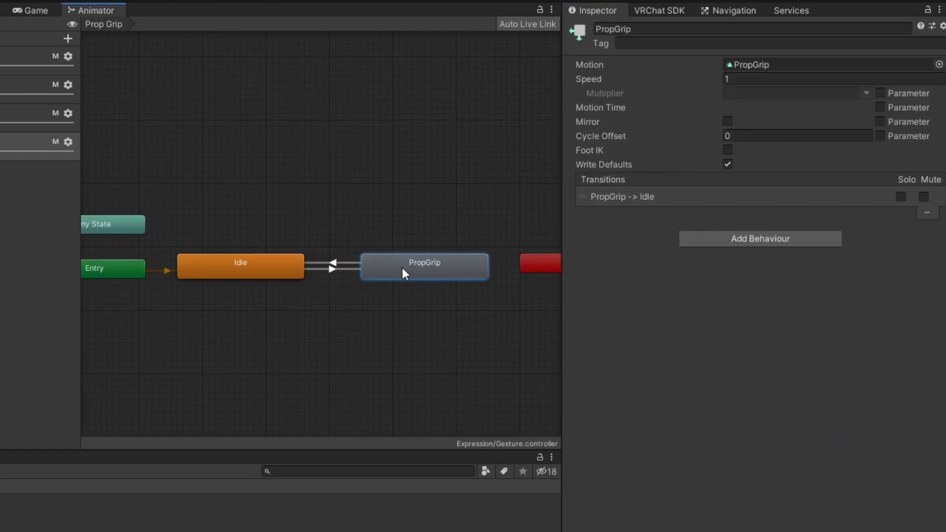
left_click(712, 242)
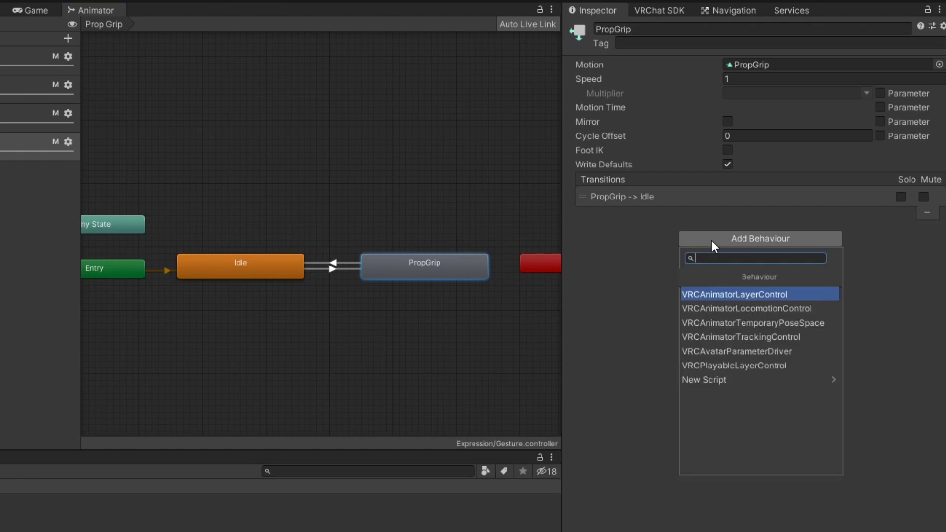
left_click(730, 339)
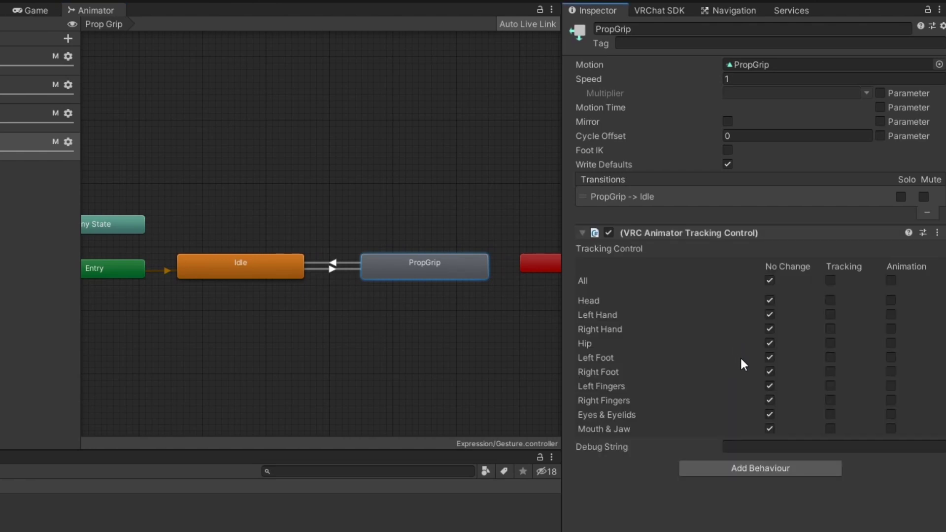
left_click(892, 400)
Add a VRCAnimatorTrackingControl behaviour to the Idle state and set Right Fingers to Tracking.
left_click(251, 277)
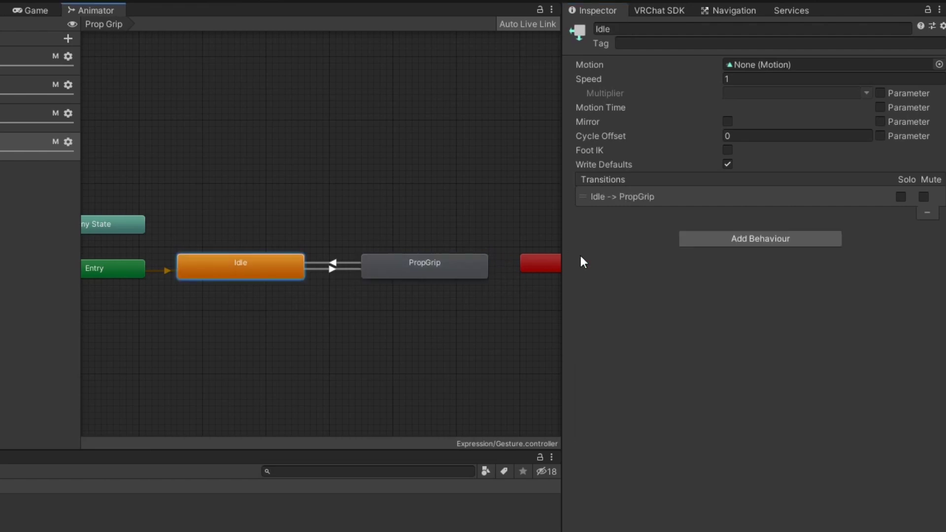
left_click(728, 240)
left_click(762, 339)
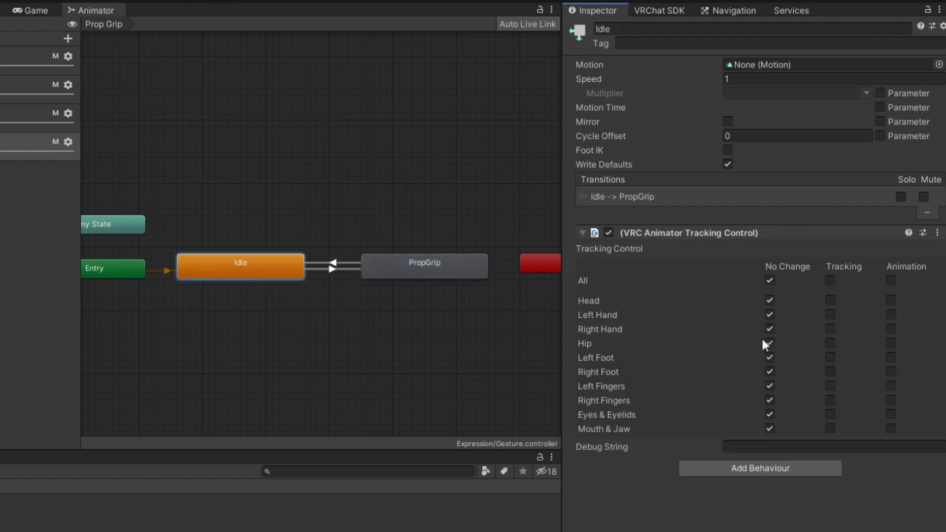
left_click(831, 400)
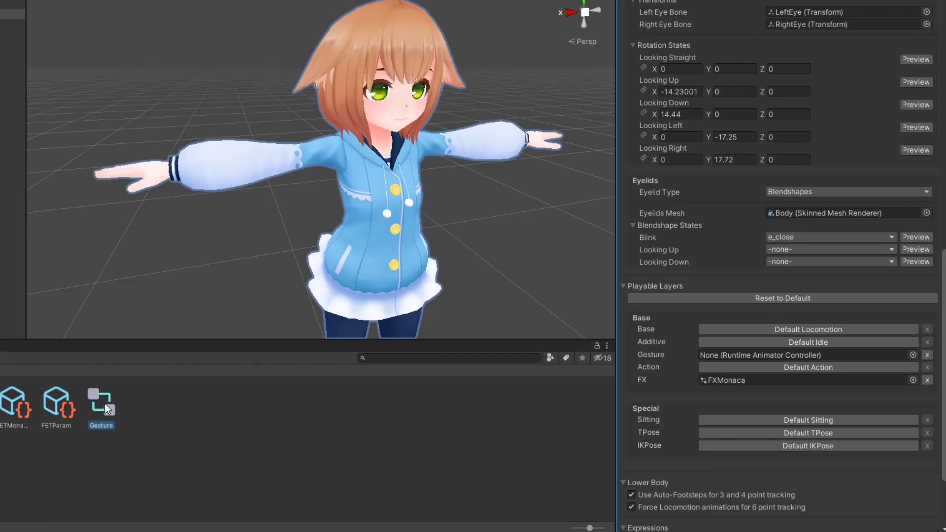
Assign the custom Gesture controller to the Gesture playable layer in the avatar's descriptor.
left_click_drag(580, 396, 728, 356)
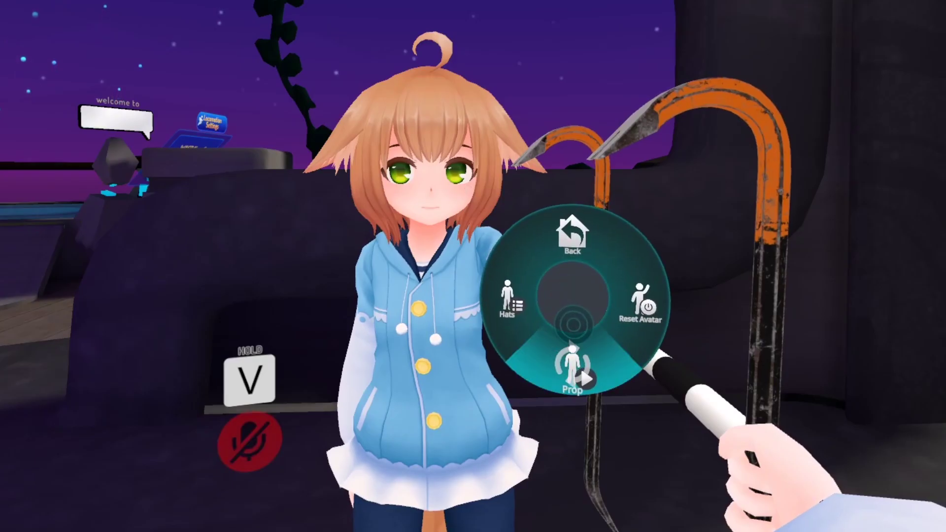
Switch to VRChat and toggle Prop off and on in the avatar's expression menu to test the crowbar grip.
left_click(573, 324)
key("s")
left_click(573, 324)
left_click(574, 324)
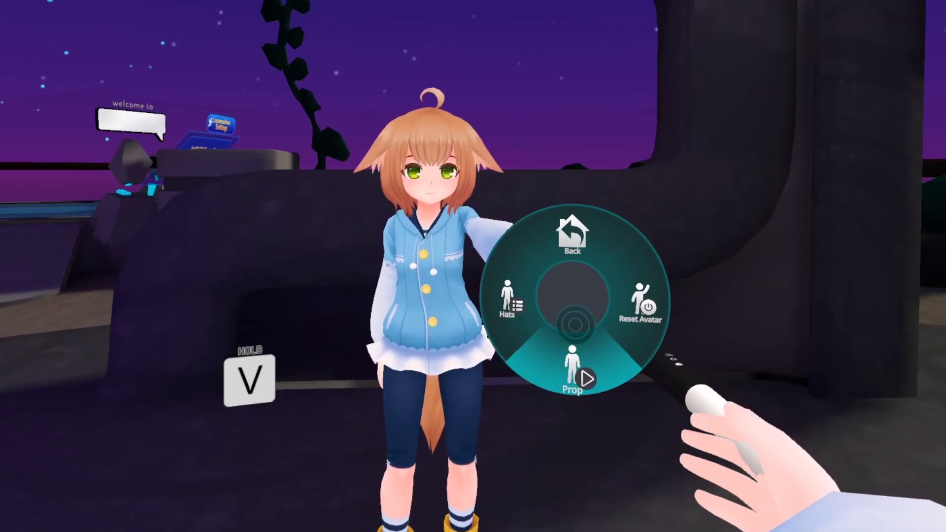
left_click(575, 324)
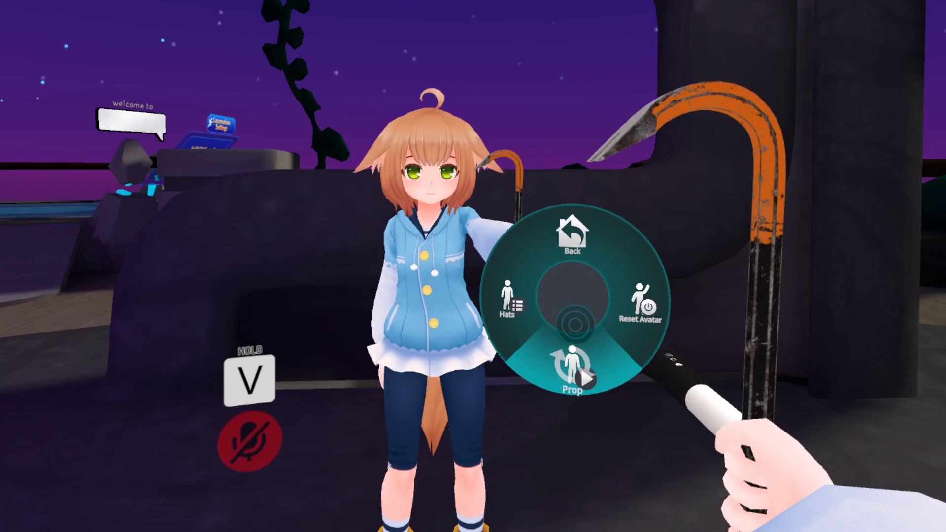